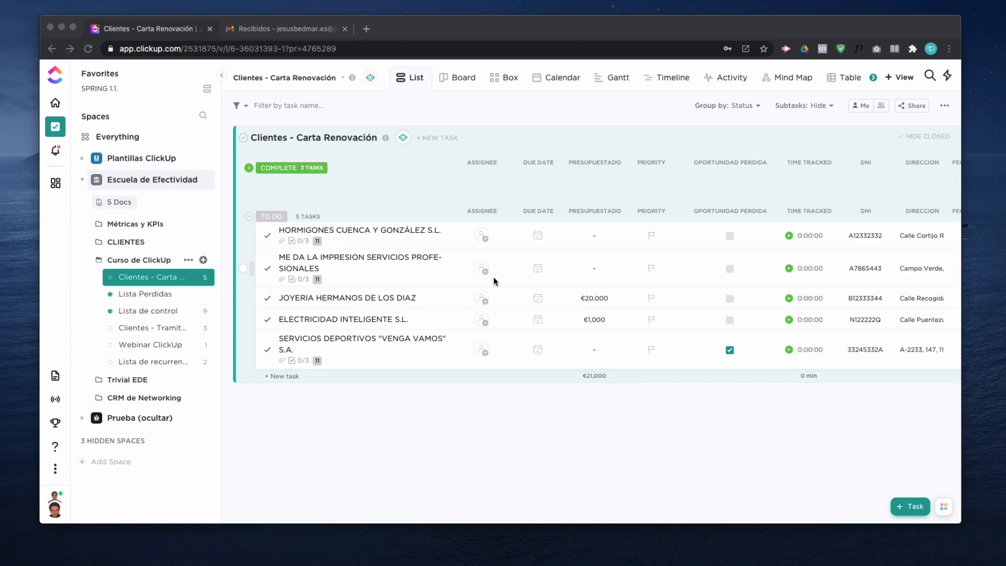
pyautogui.click(651, 236)
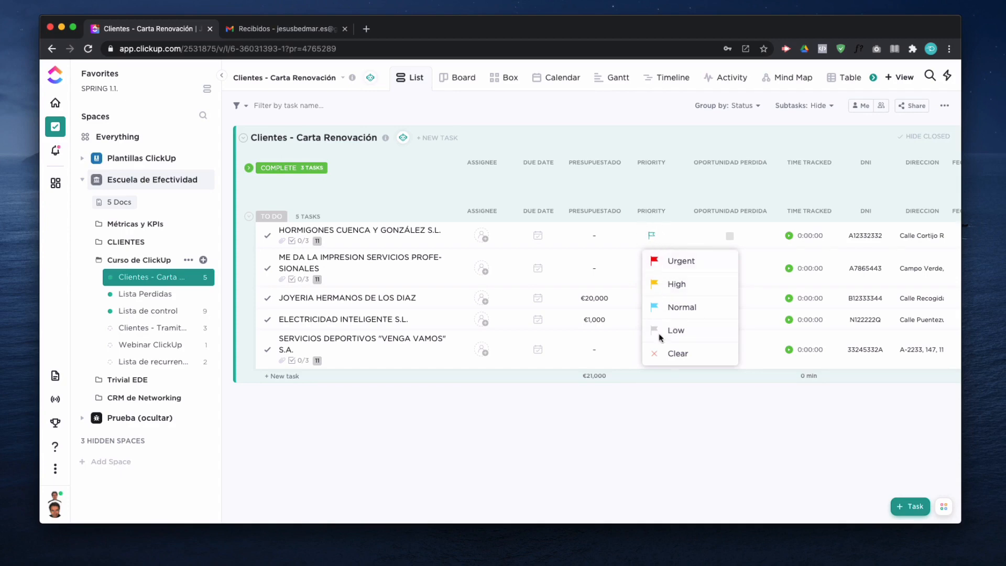
pyautogui.click(675, 356)
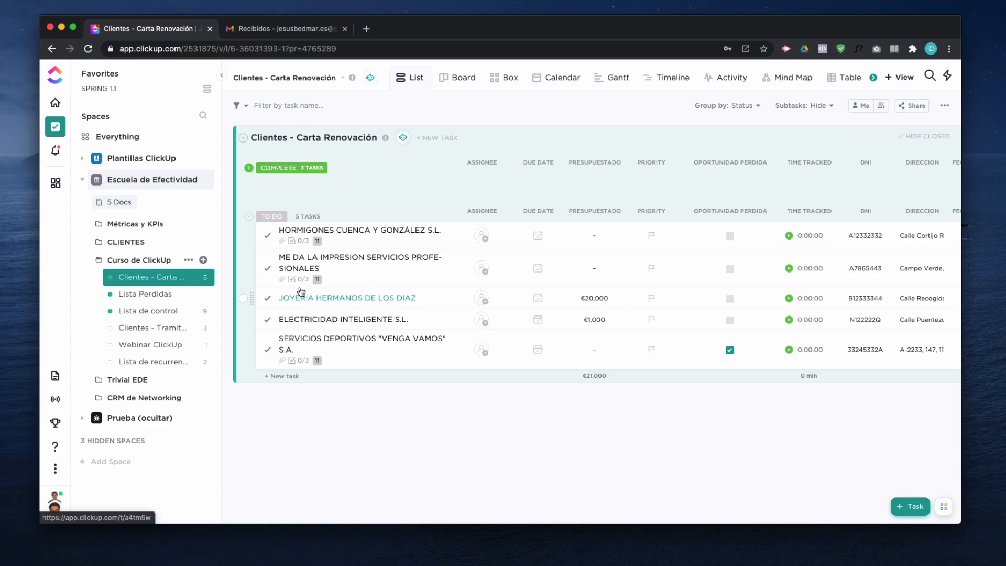
# - Start a new automation for the Clientes - Carta Renovación list with Priority Changes as its trigger
pyautogui.click(402, 138)
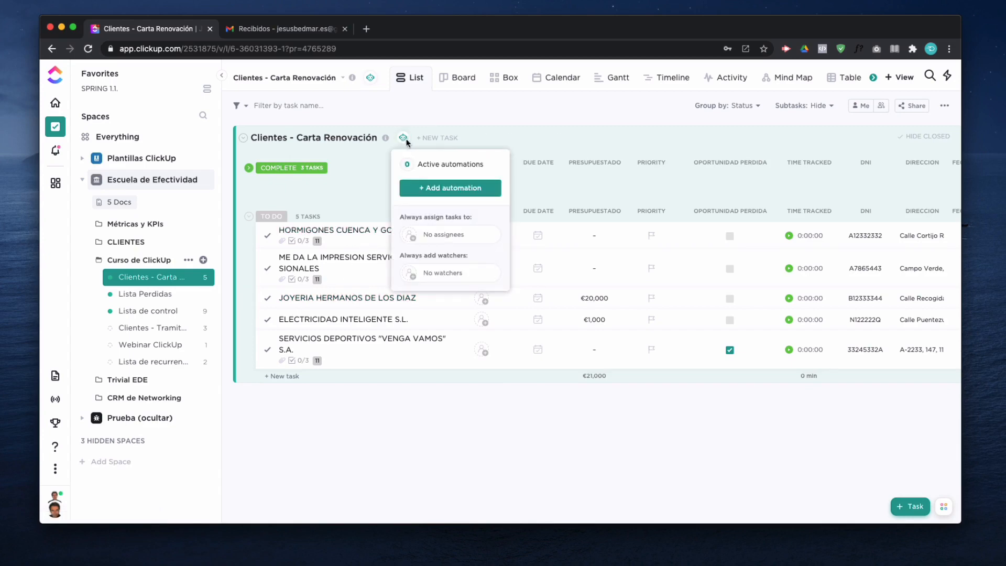
pyautogui.click(445, 188)
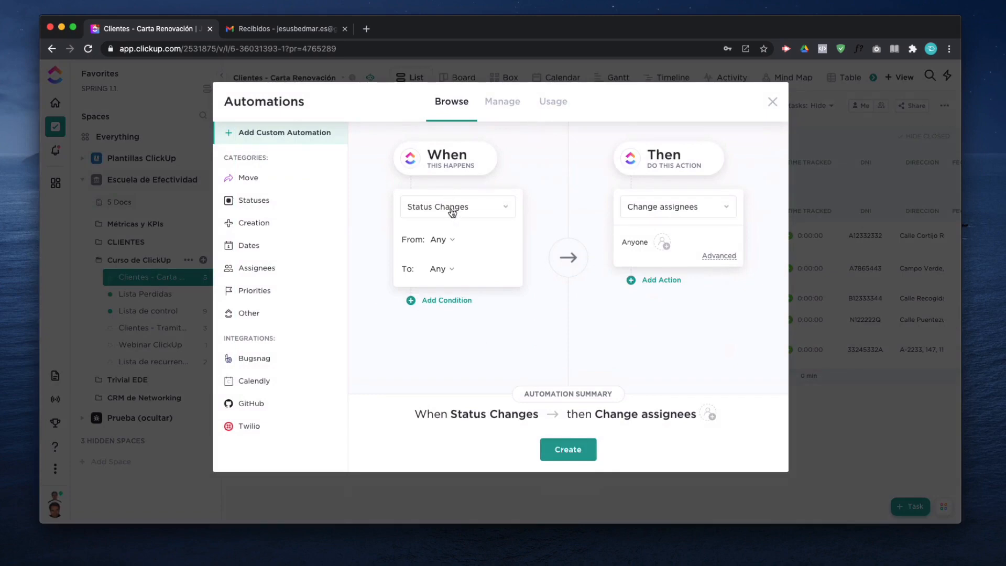
pyautogui.click(451, 207)
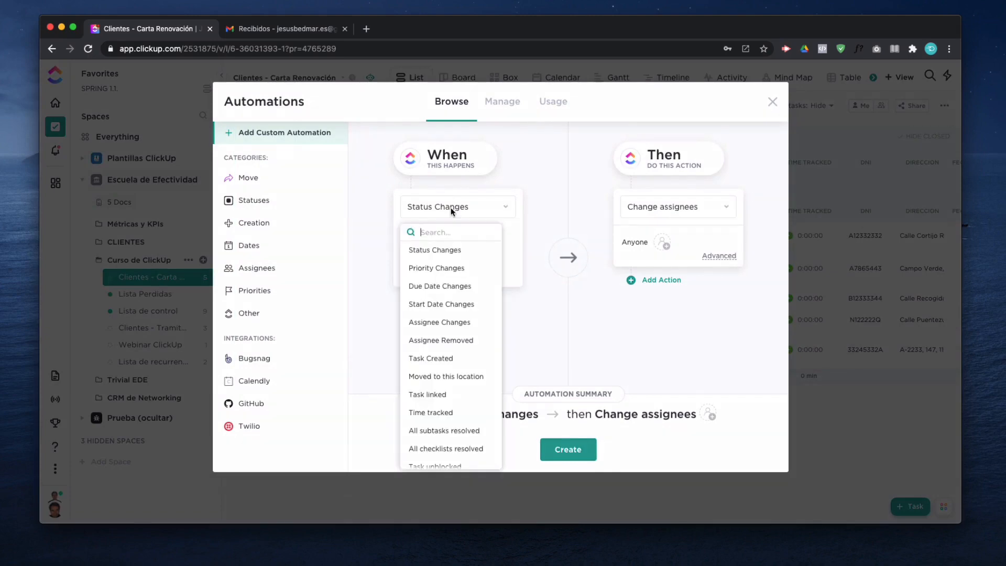
pyautogui.click(430, 268)
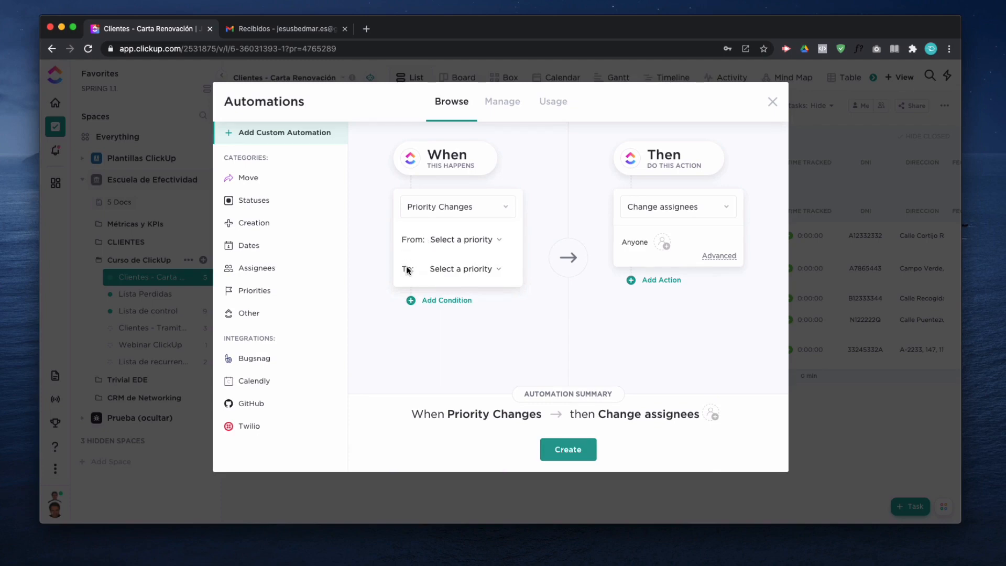
# - Limit the priority trigger to changes from No Priority to Urgent
pyautogui.click(459, 241)
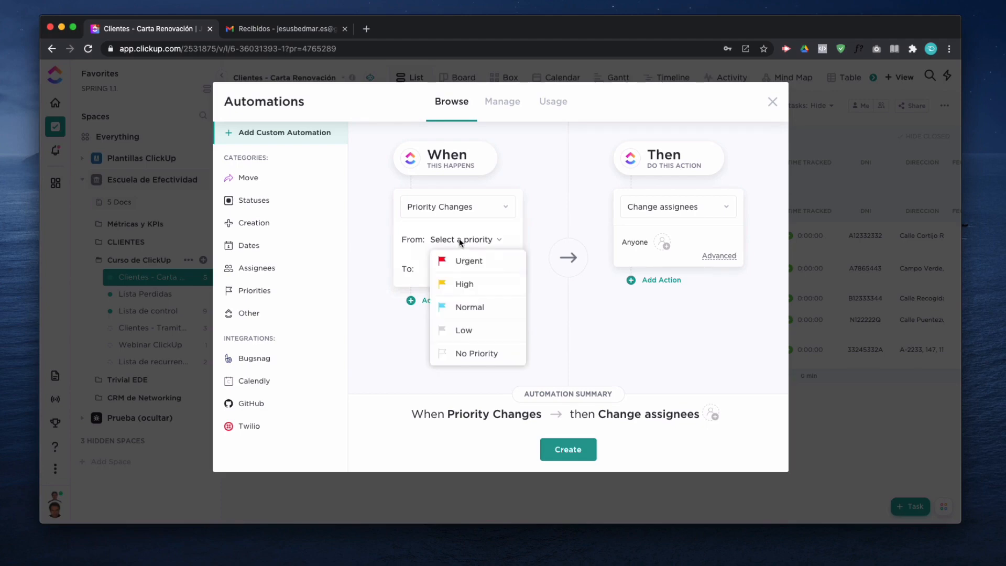
pyautogui.click(467, 354)
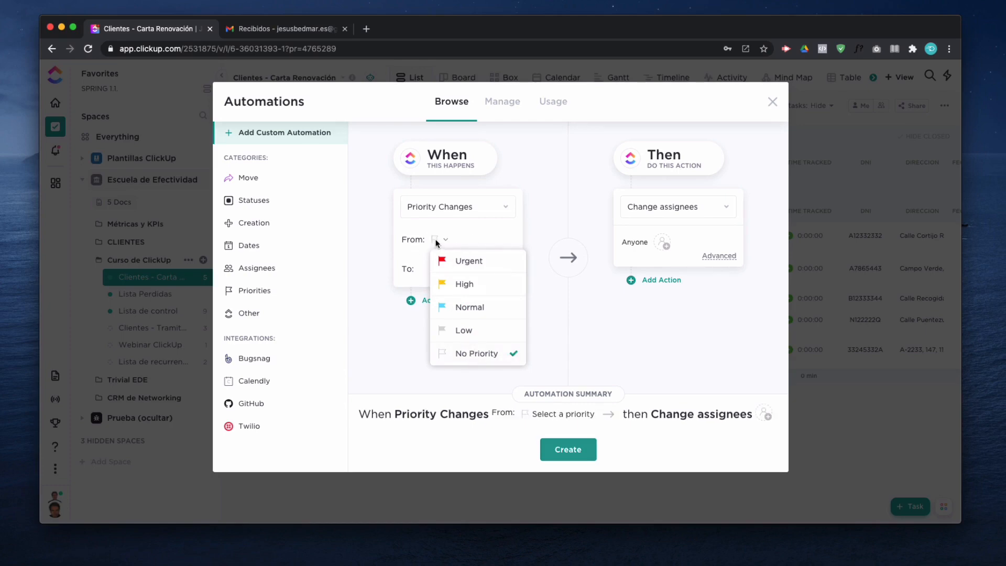
pyautogui.click(375, 285)
pyautogui.click(457, 269)
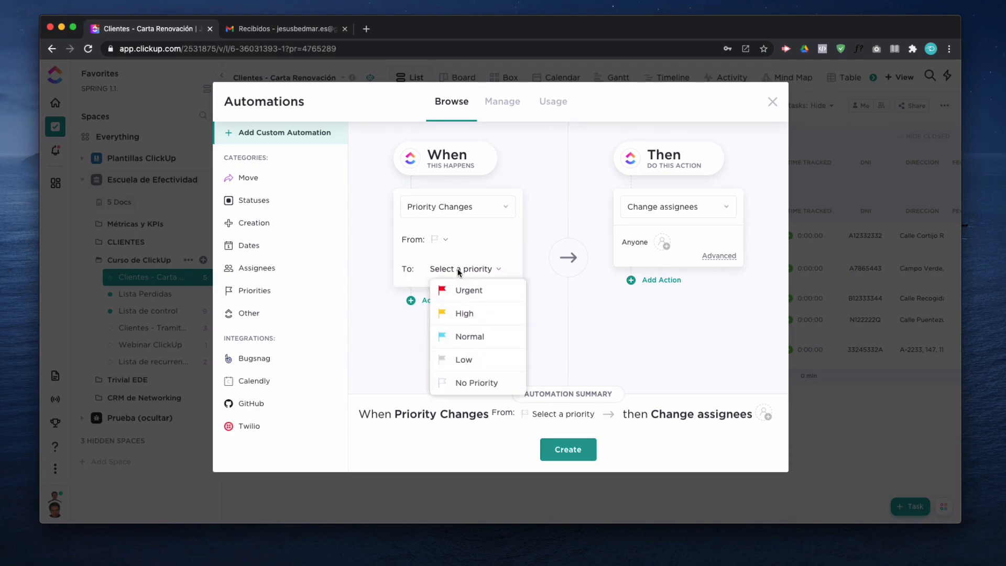
pyautogui.click(468, 290)
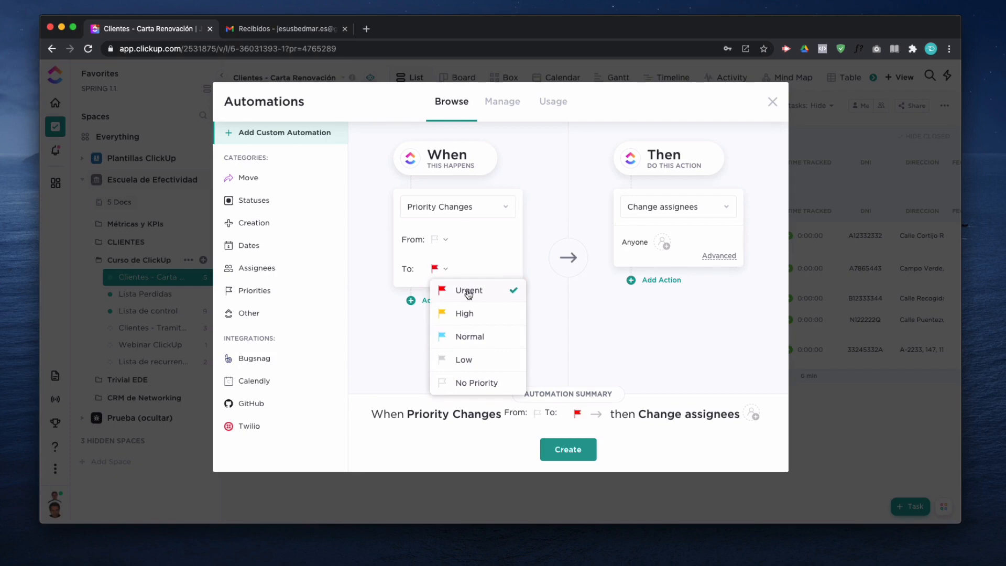
pyautogui.click(394, 344)
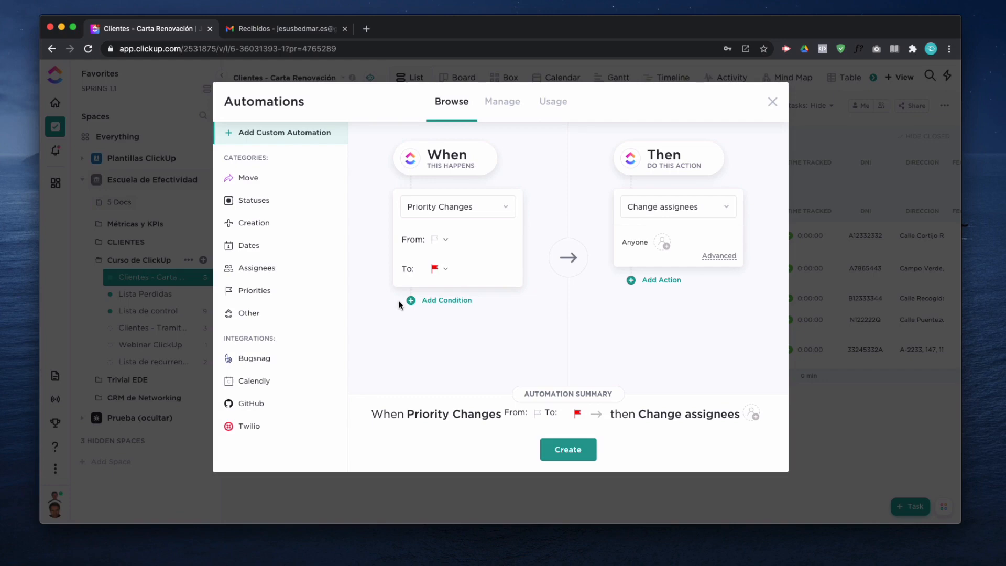
# - Make the automation apply the template "[COMPLETO] Subtareas, checklist e imagen", create it and return to the list
pyautogui.click(652, 208)
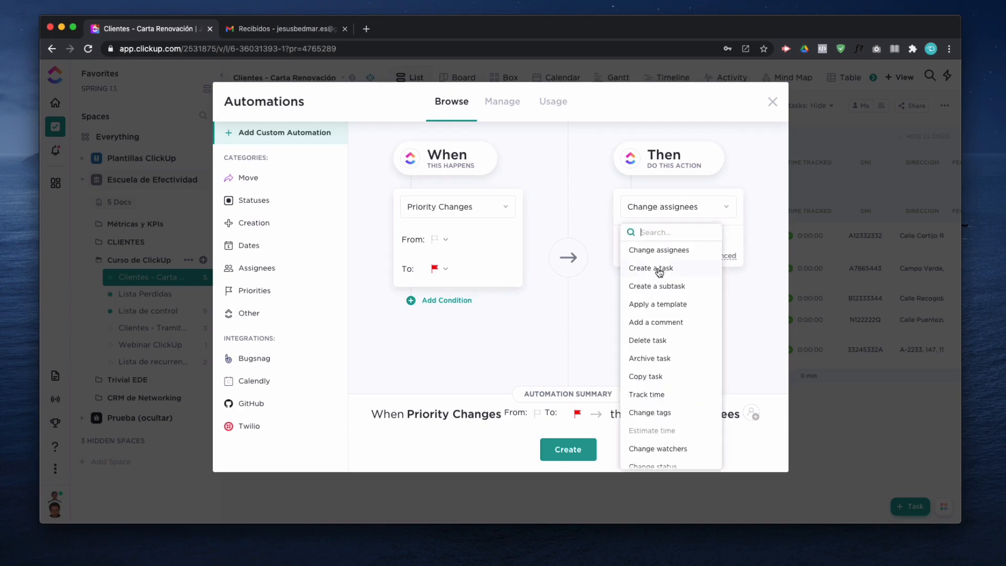
pyautogui.click(652, 309)
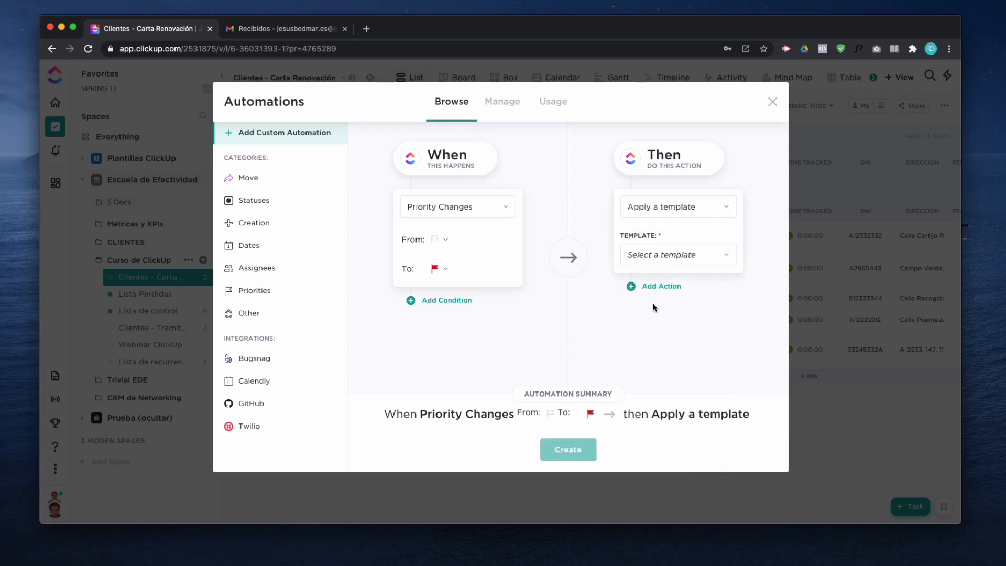
pyautogui.click(671, 257)
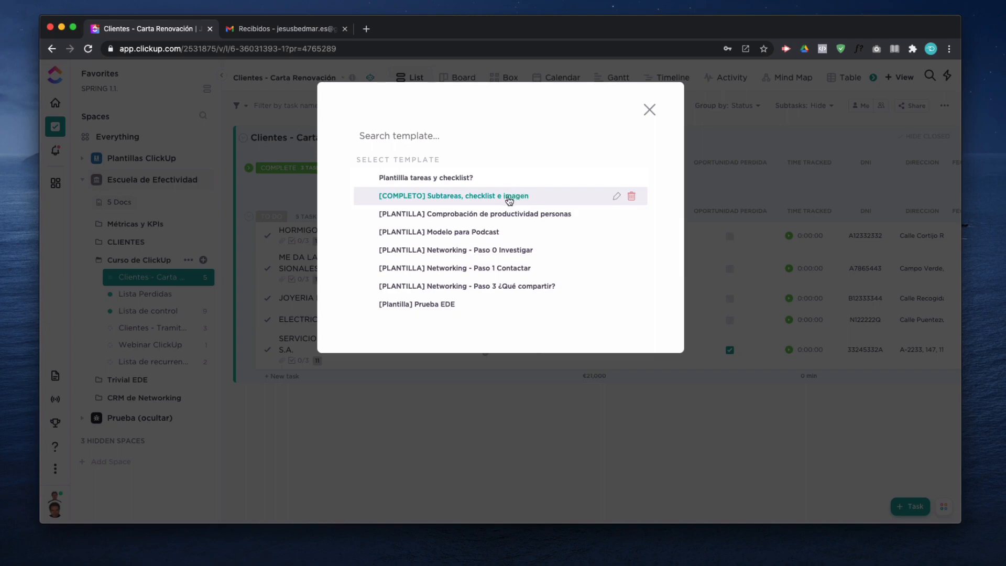
pyautogui.click(478, 198)
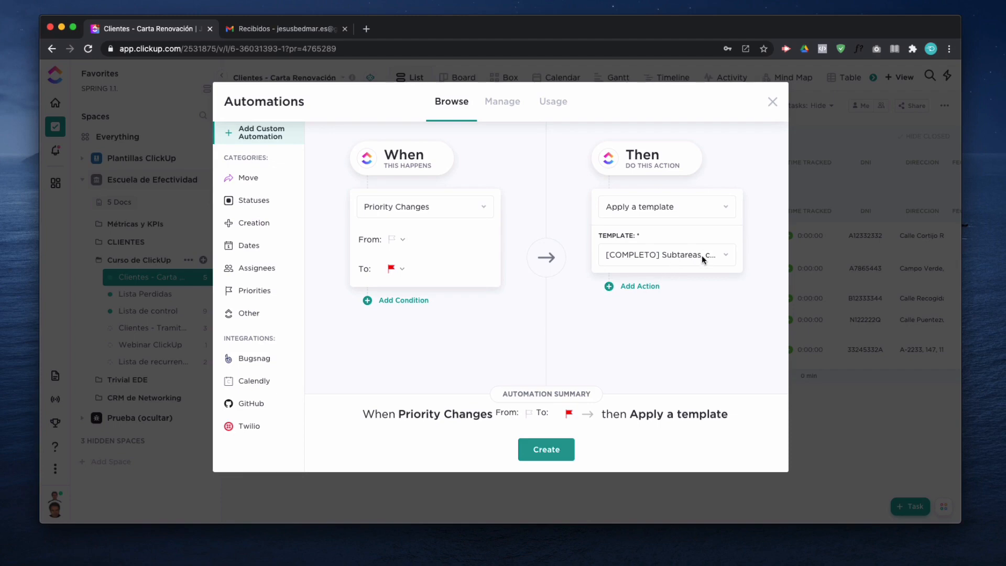
pyautogui.click(552, 455)
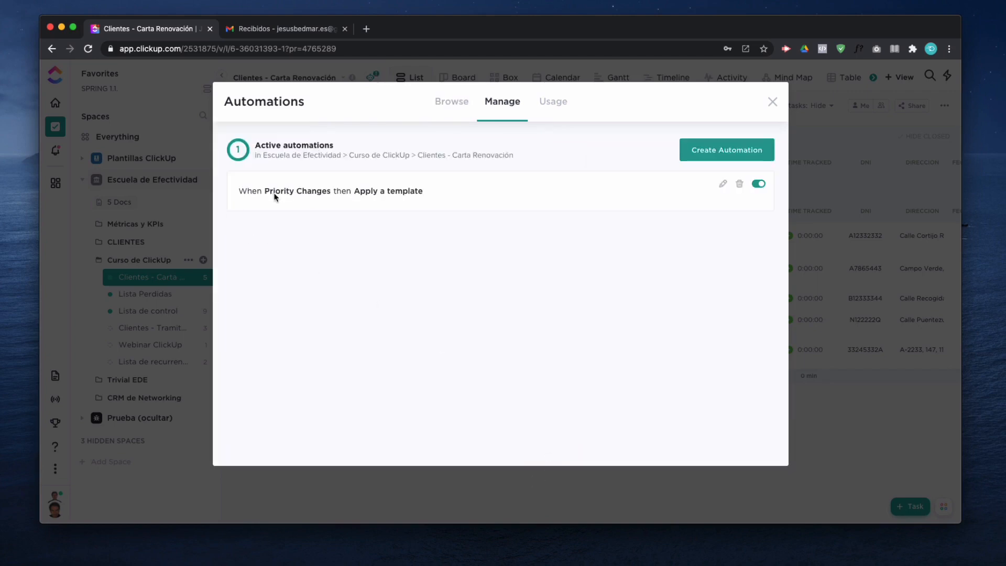
pyautogui.click(773, 103)
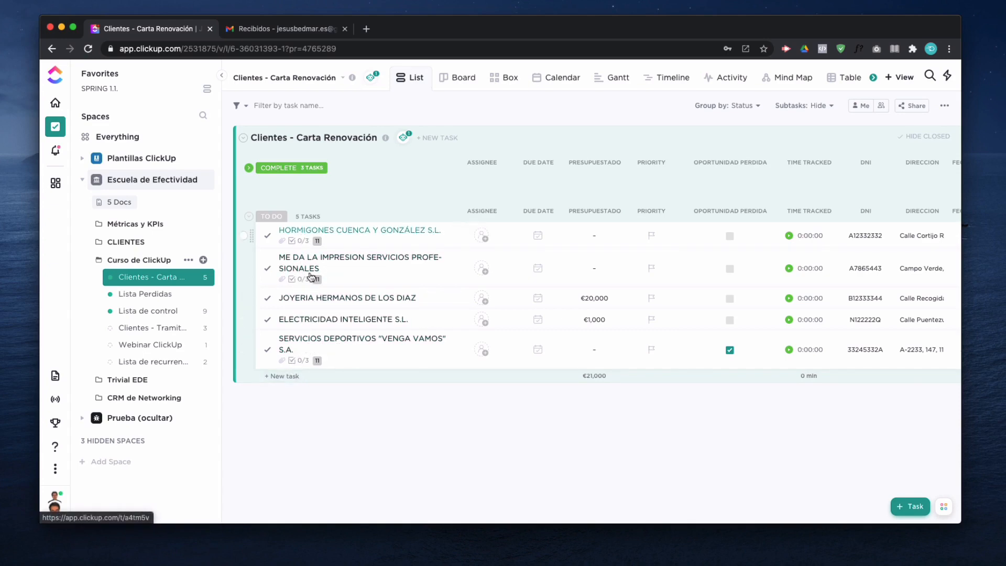
# - Add a task named "Tarea que ejecuta un protocolo de urgencia." to the To Do group
pyautogui.click(285, 376)
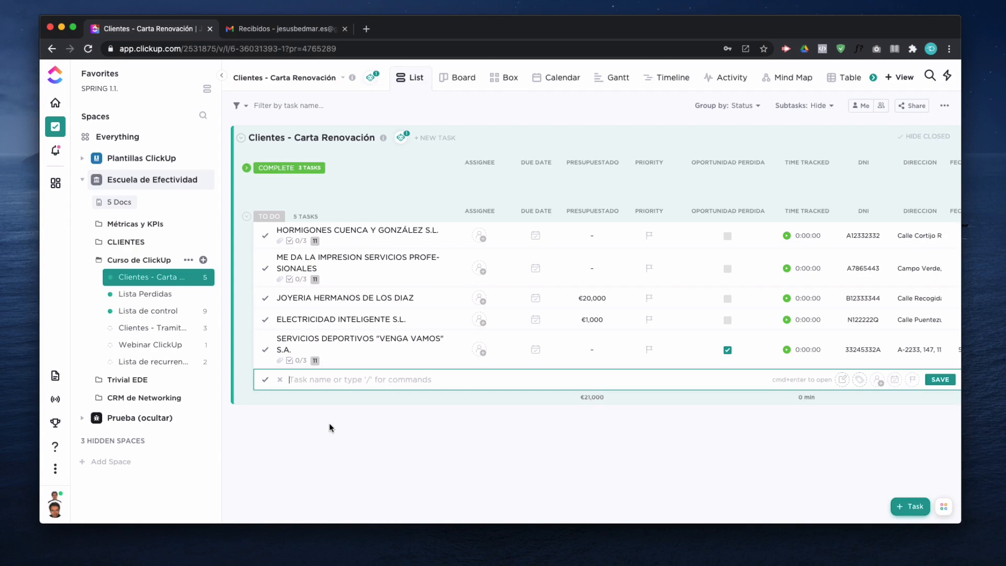
pyautogui.write('Tarea que e')
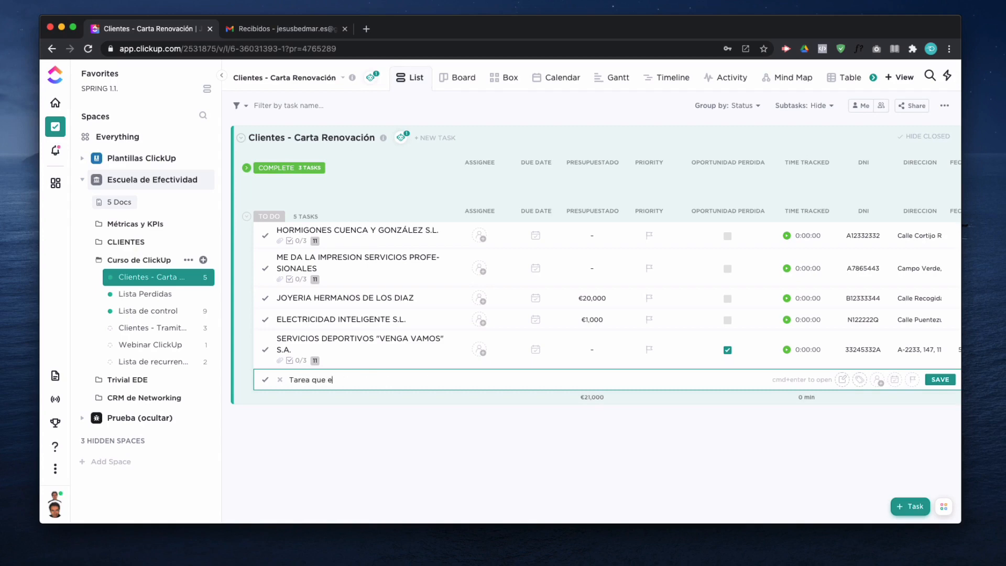
pyautogui.write('jecuta un protocolo de urgencia.')
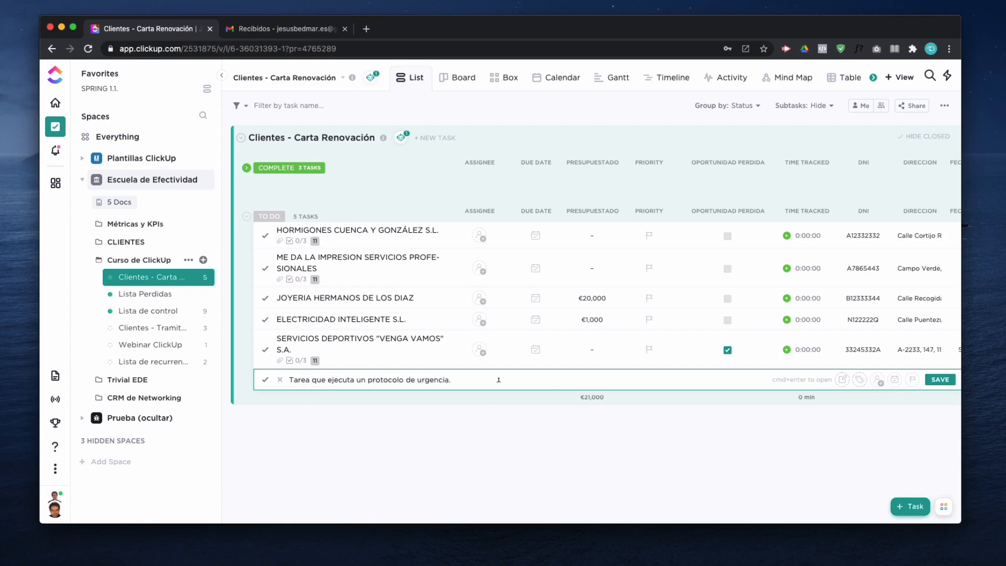
pyautogui.click(940, 379)
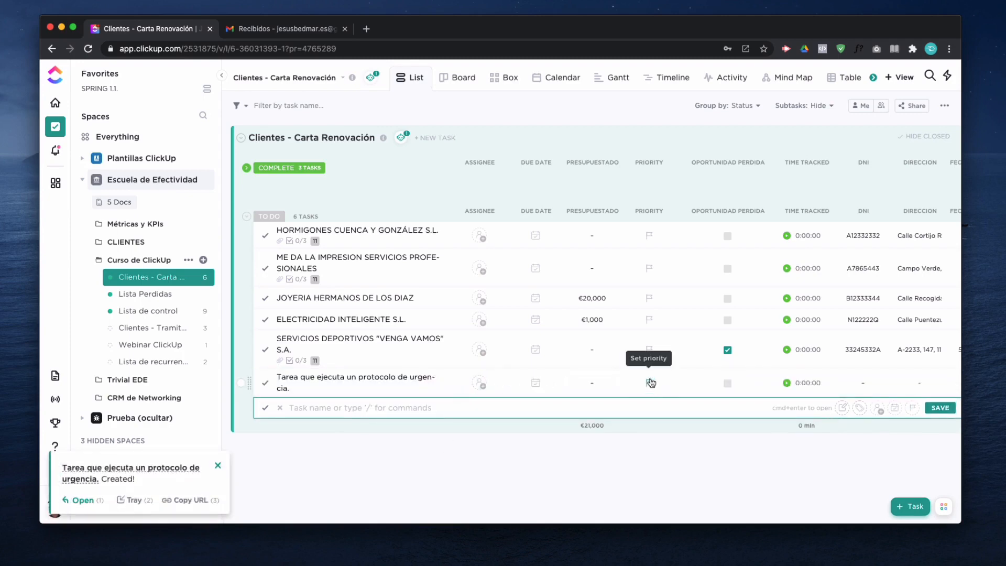
# - Set the priority of the urgency protocol task to Urgent and reload the page
pyautogui.click(650, 382)
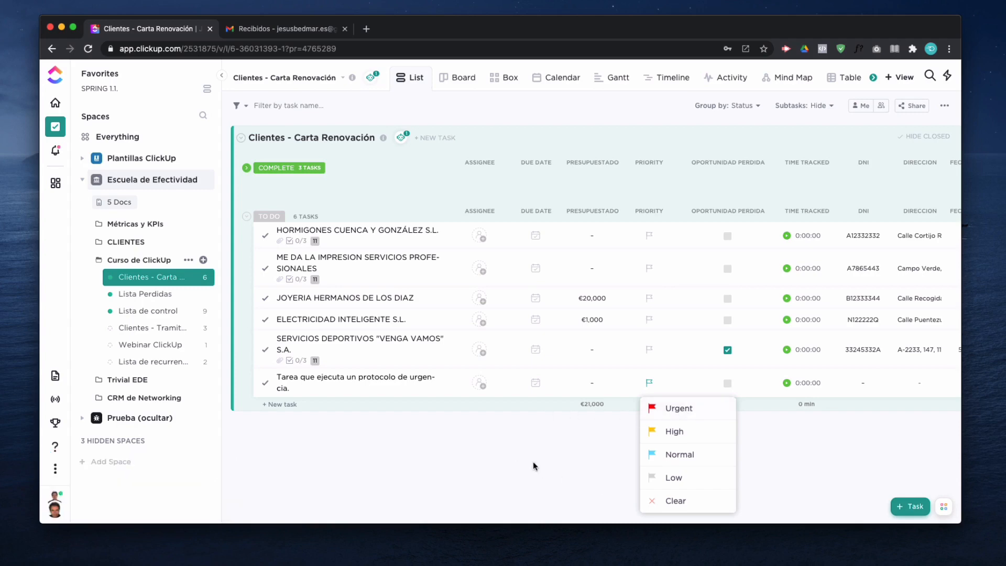
pyautogui.click(494, 451)
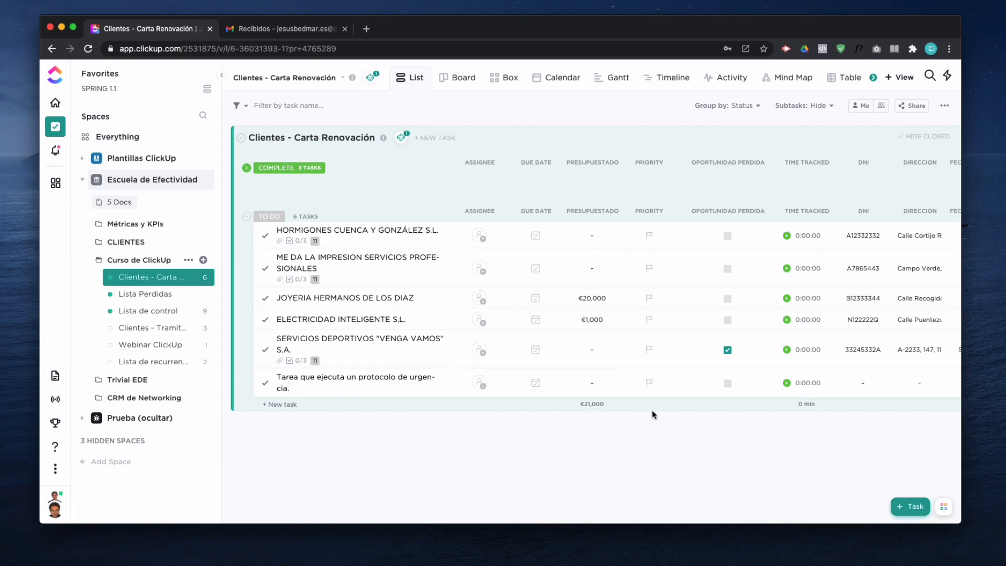
pyautogui.click(649, 384)
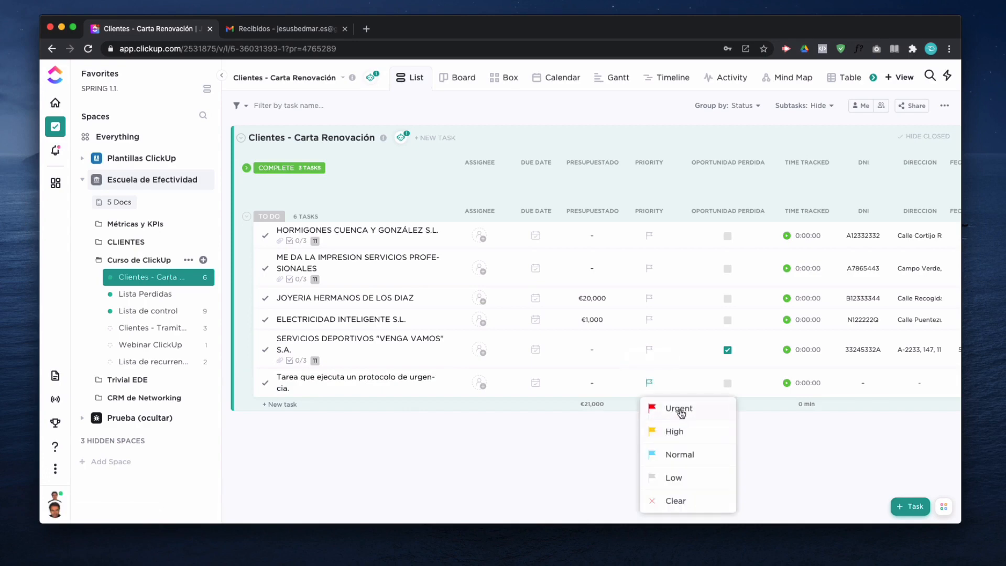
pyautogui.click(677, 409)
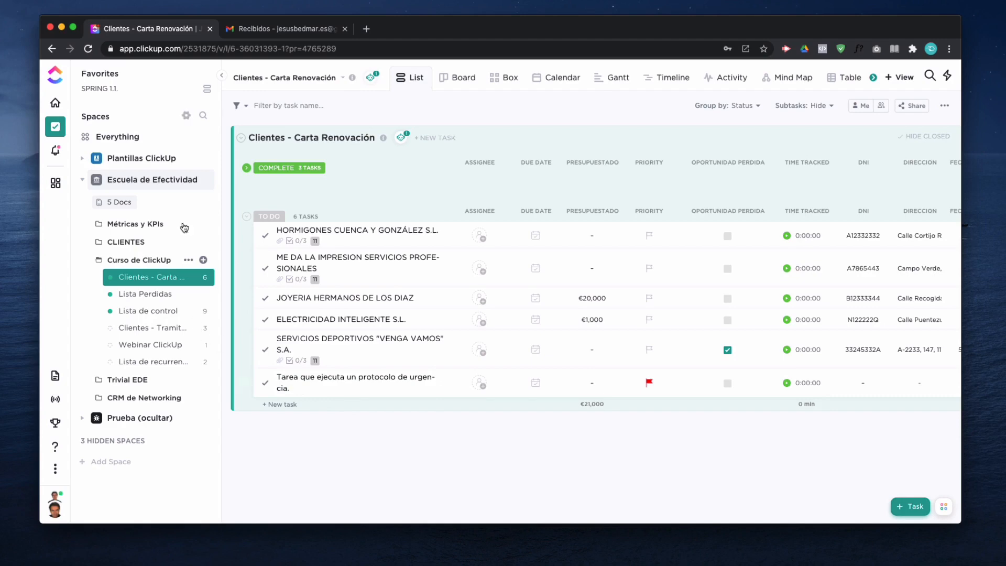
pyautogui.click(89, 51)
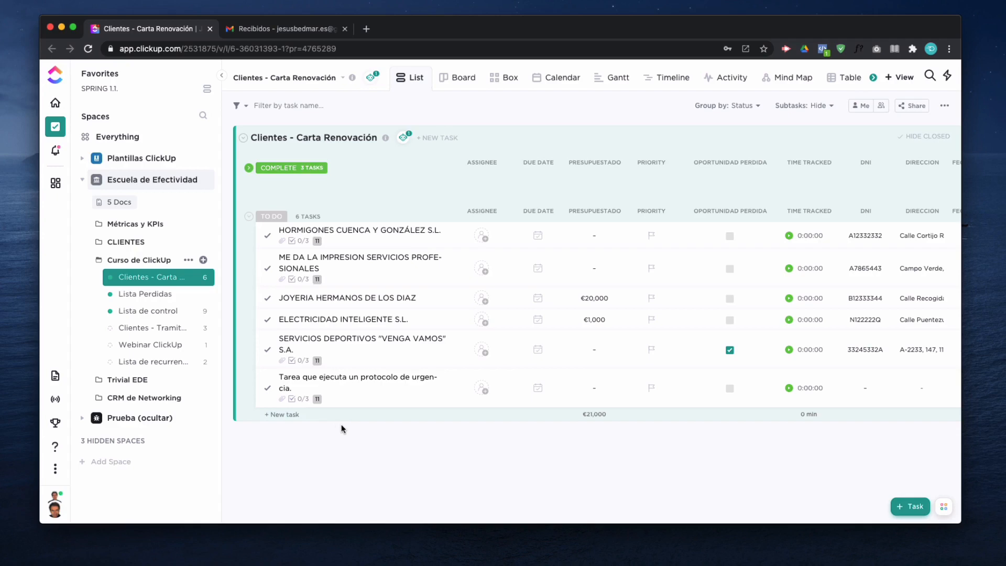
# - Open the urgency protocol task, examine its subtasks, checklist, attachment and activity log, and close it
pyautogui.click(368, 381)
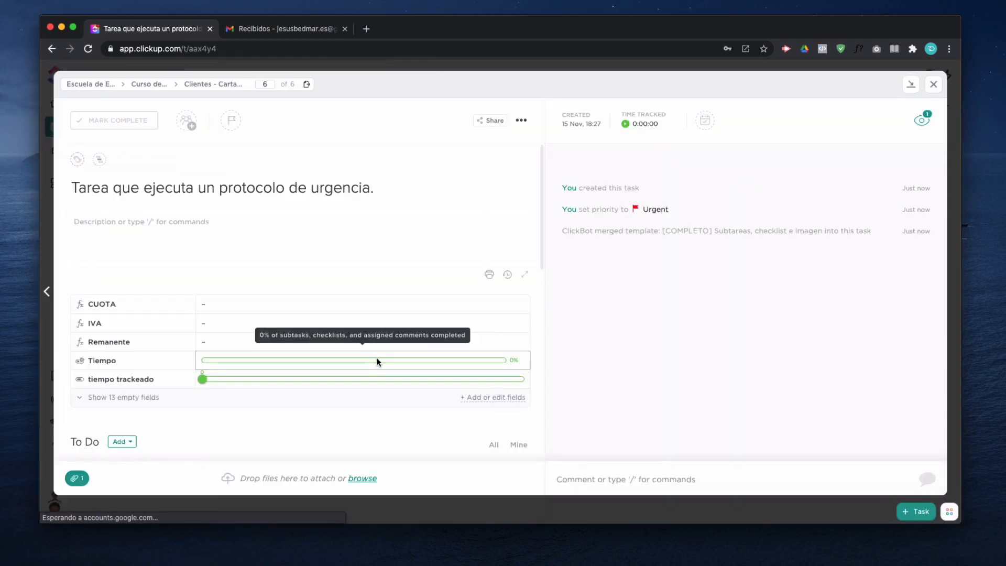
pyautogui.scroll(-5, 402, 332)
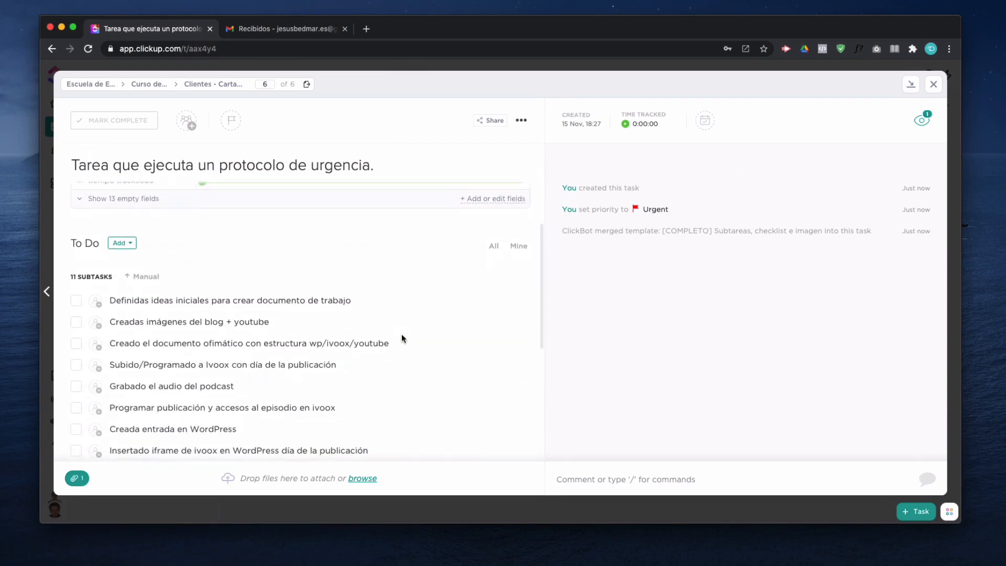
pyautogui.scroll(-2, 401, 338)
pyautogui.scroll(-2, 151, 347)
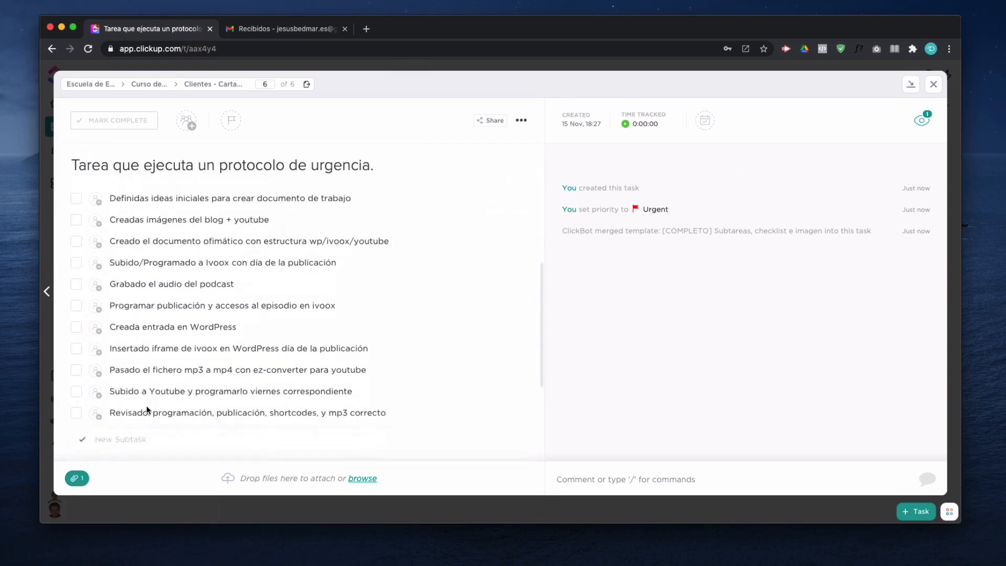
pyautogui.scroll(-4, 146, 410)
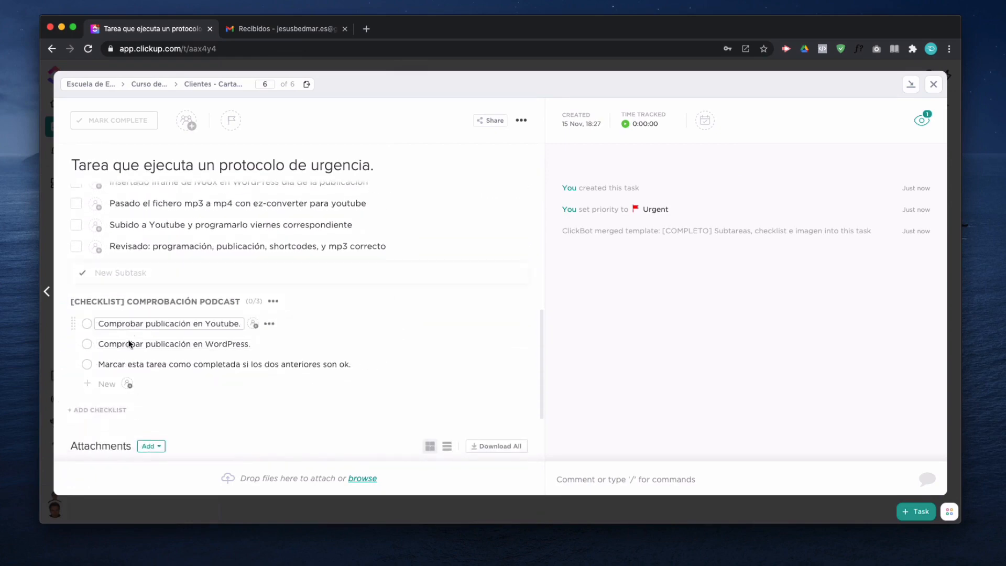
pyautogui.scroll(-3, 130, 368)
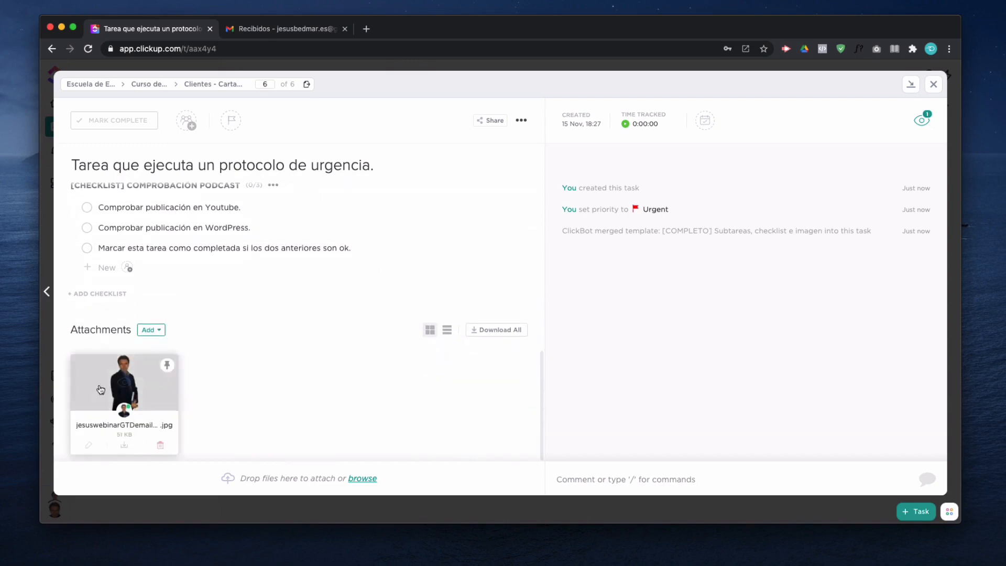
pyautogui.scroll(2, 293, 369)
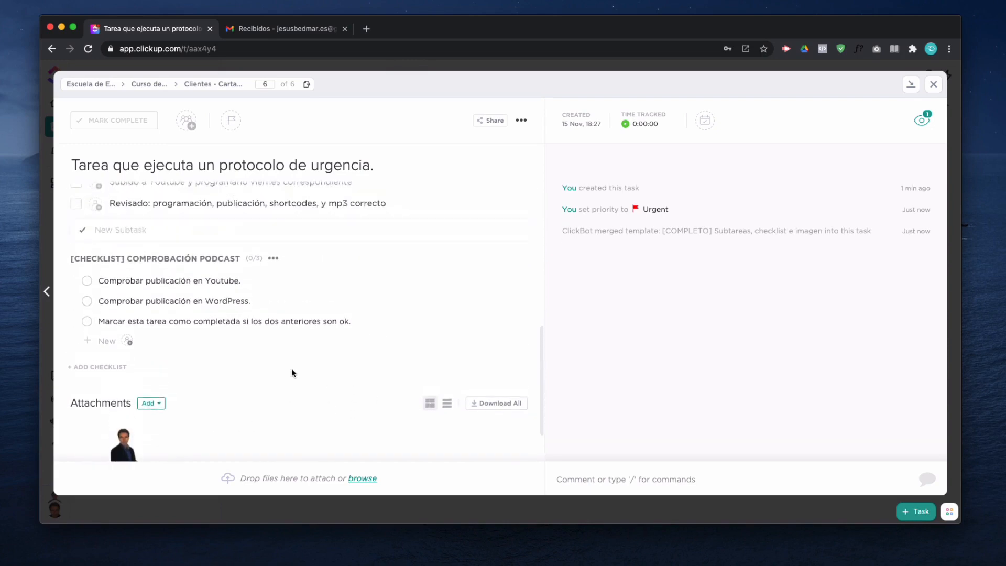
pyautogui.scroll(4, 291, 367)
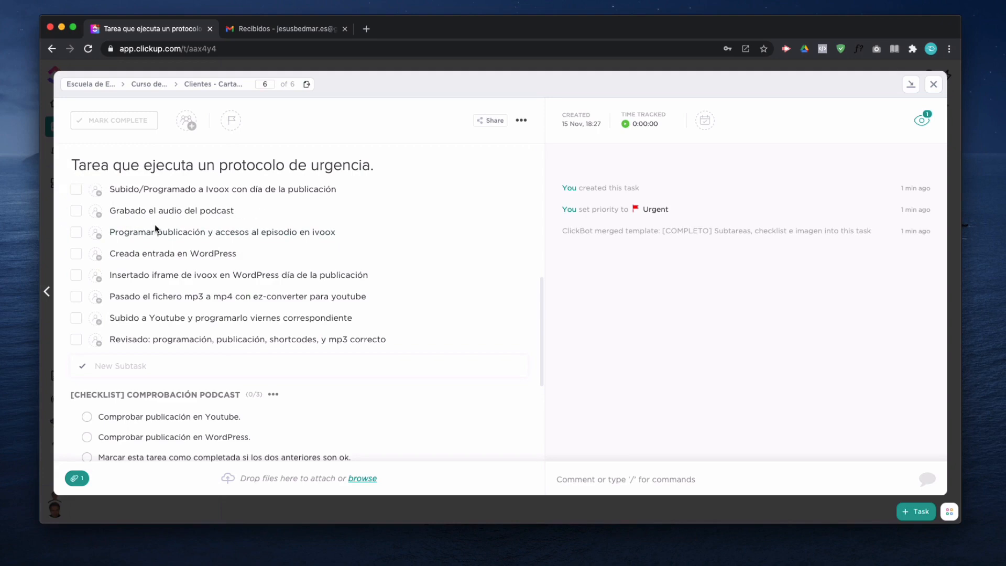
pyautogui.scroll(-1, 187, 339)
pyautogui.scroll(-1, 187, 339)
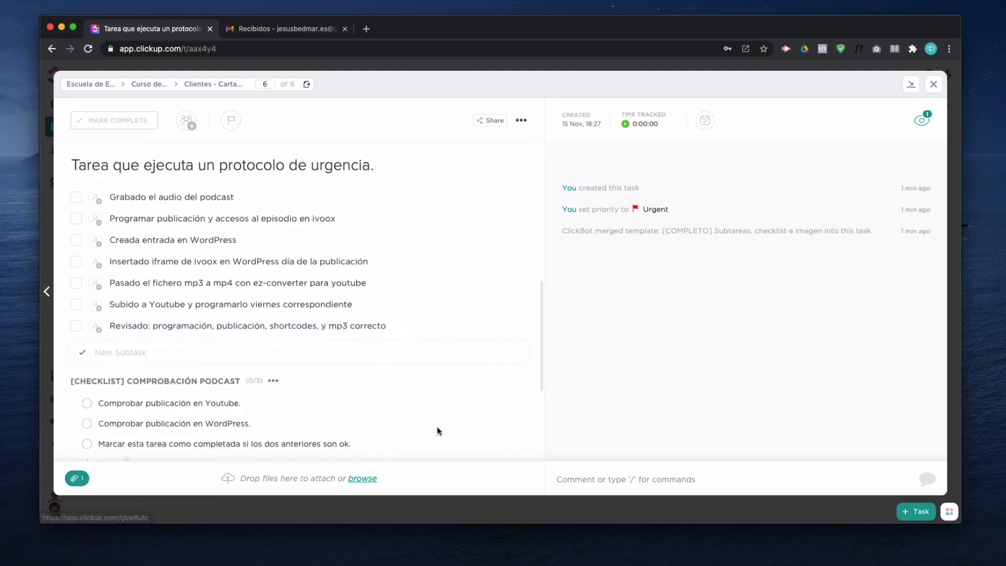
pyautogui.click(929, 85)
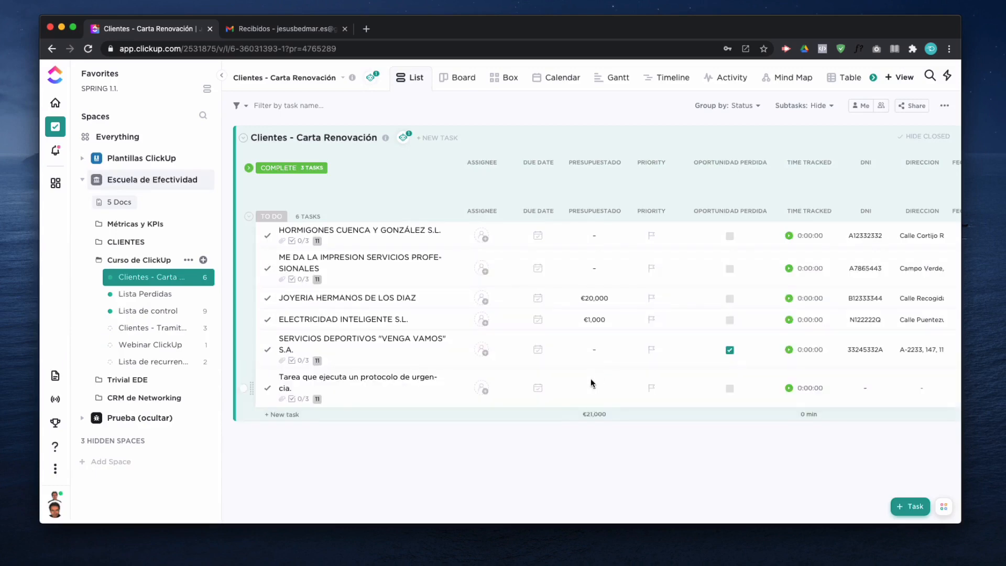